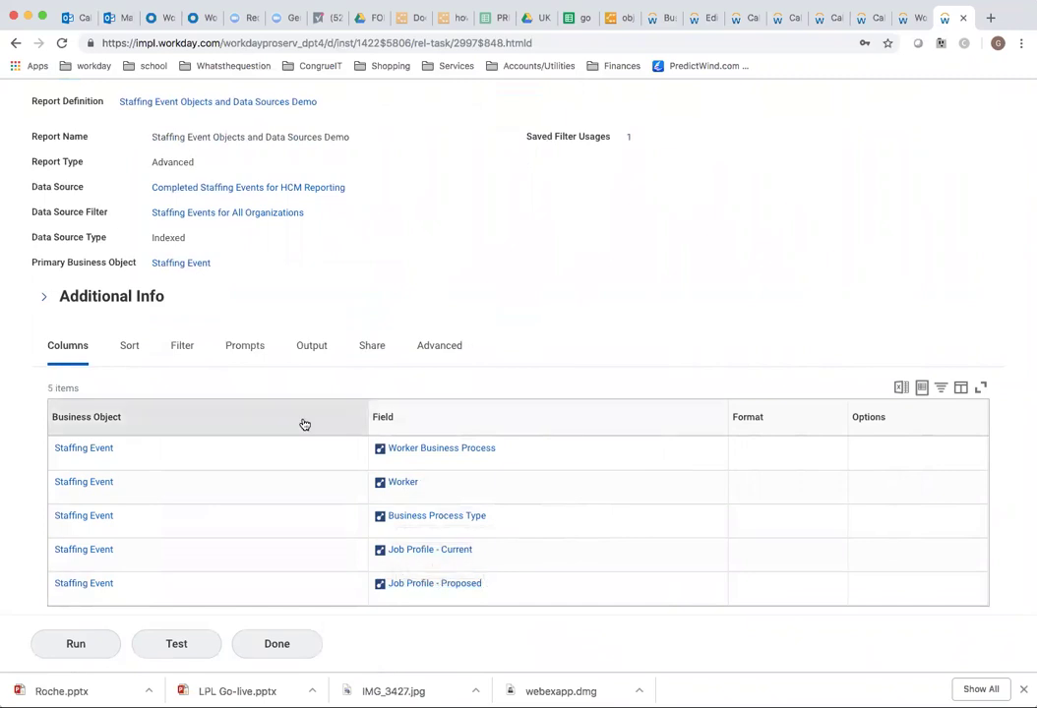
Step: Bring up the run prompts for 'Staffing Event Objects and Data Sources Demo' via Actions > Custom Report > Run
click(89, 646)
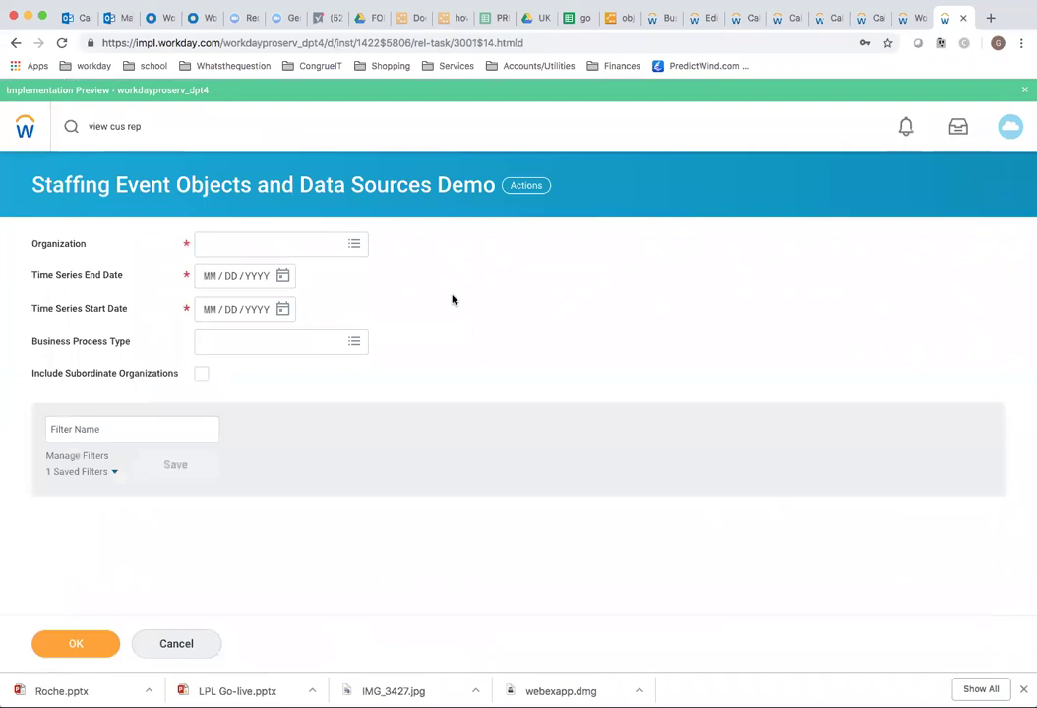
click(113, 474)
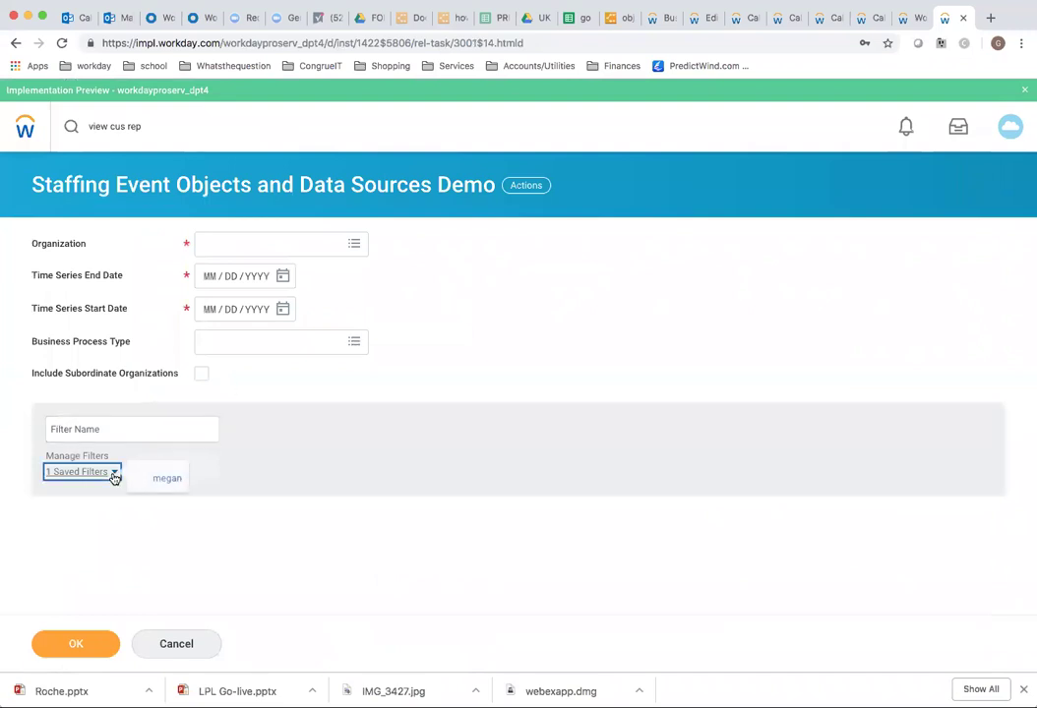
click(409, 384)
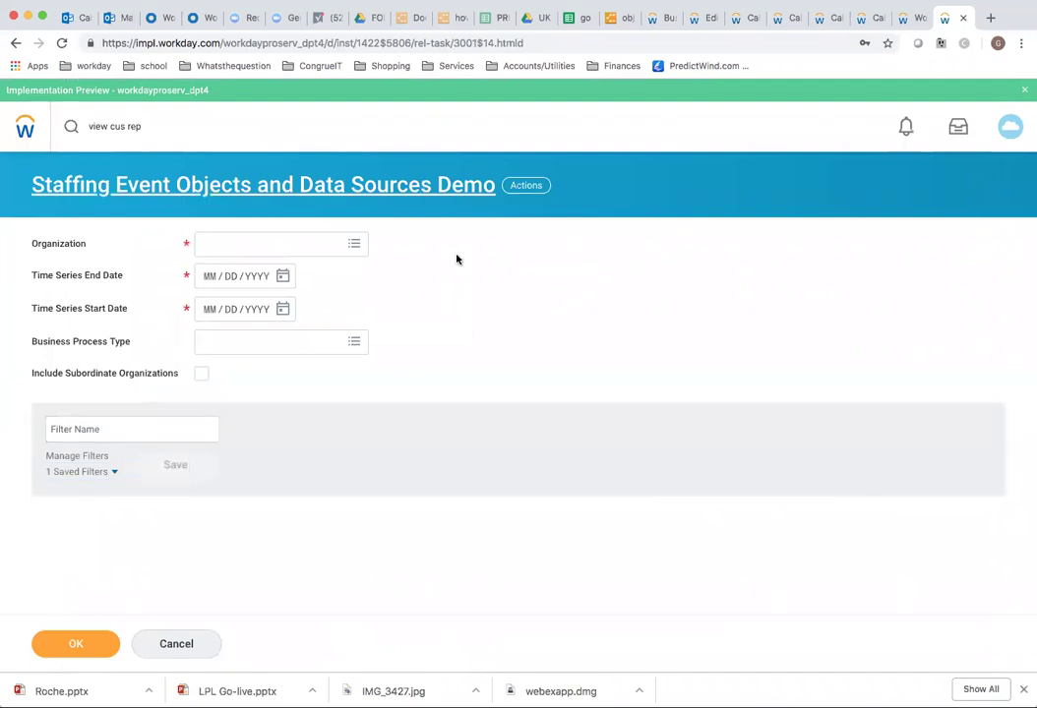
key(super+bracketleft)
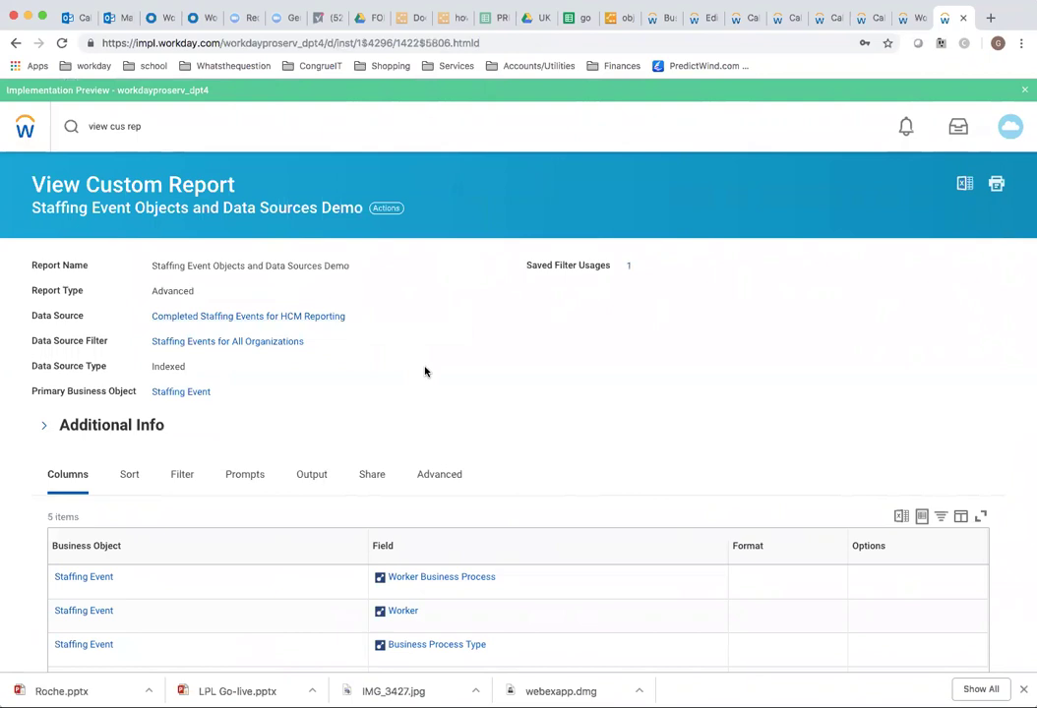
scroll(424, 368, down, 3)
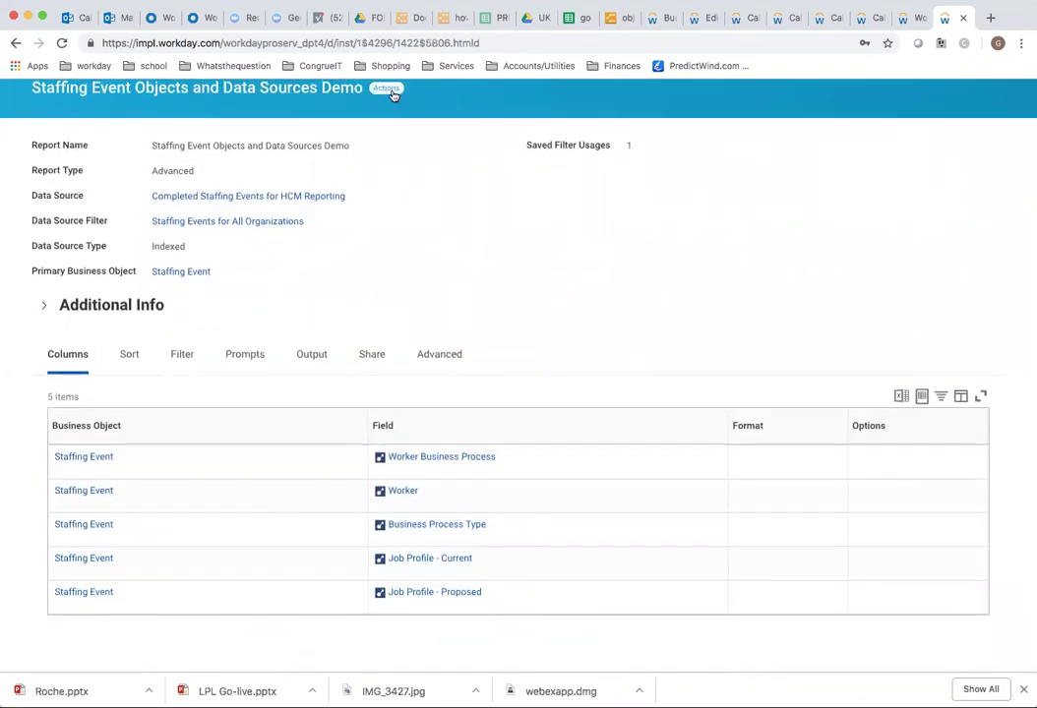
mouse_move(415, 170)
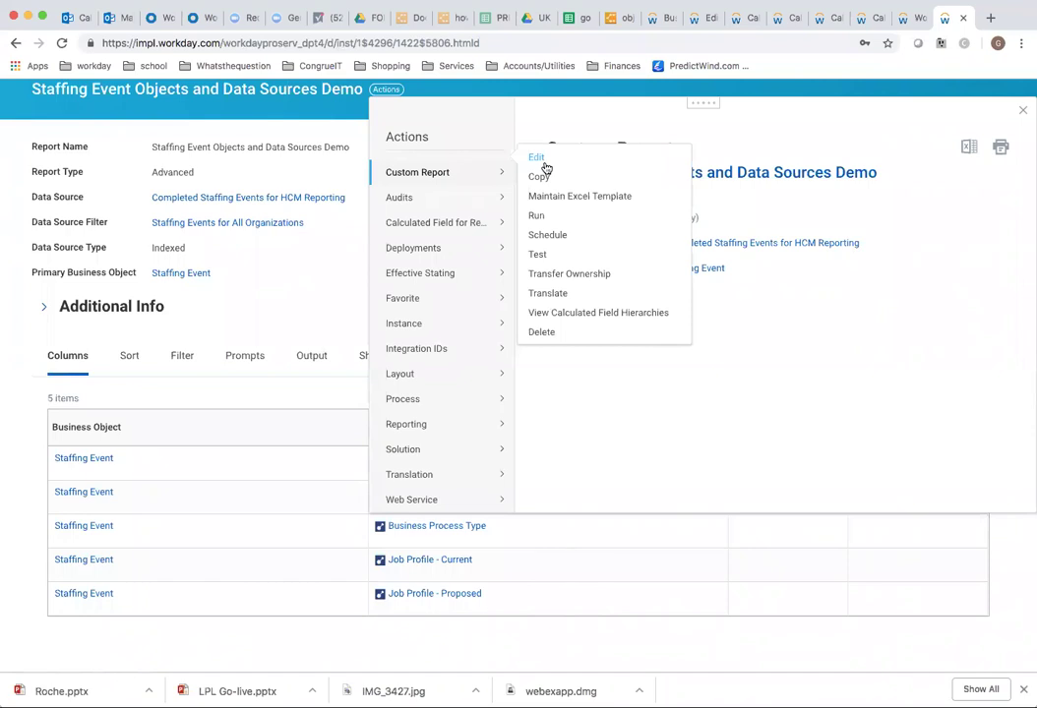
click(537, 219)
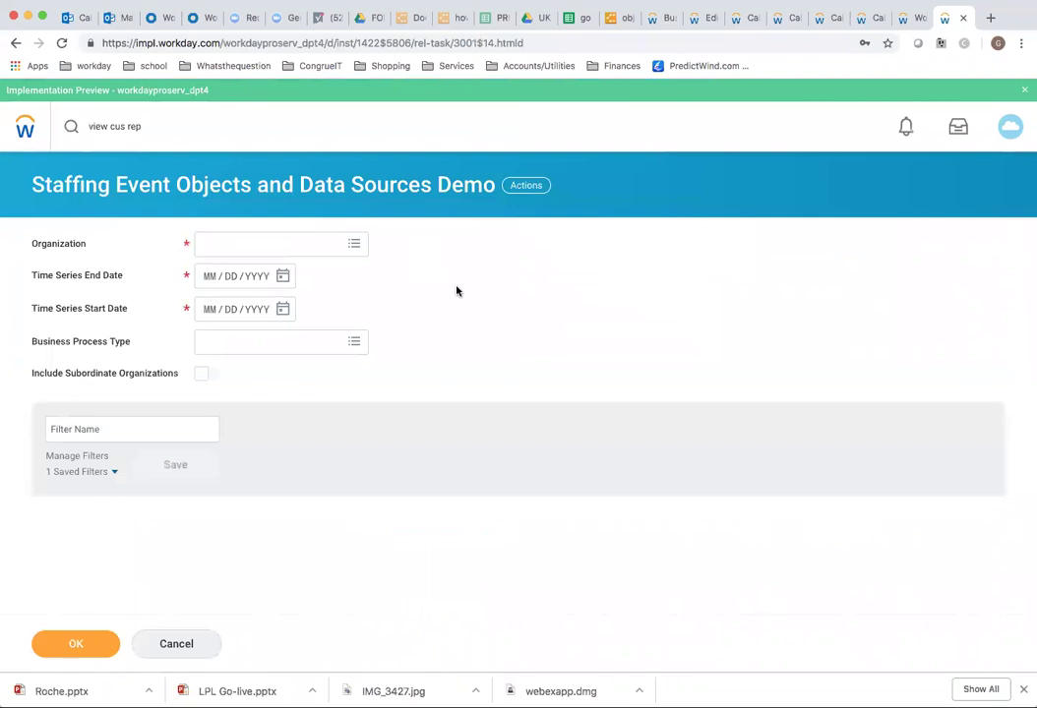
Step: Fill the prompts from the saved filter (Office of the Controller, 01/01/2017–11/30/2018) and run the report
click(114, 473)
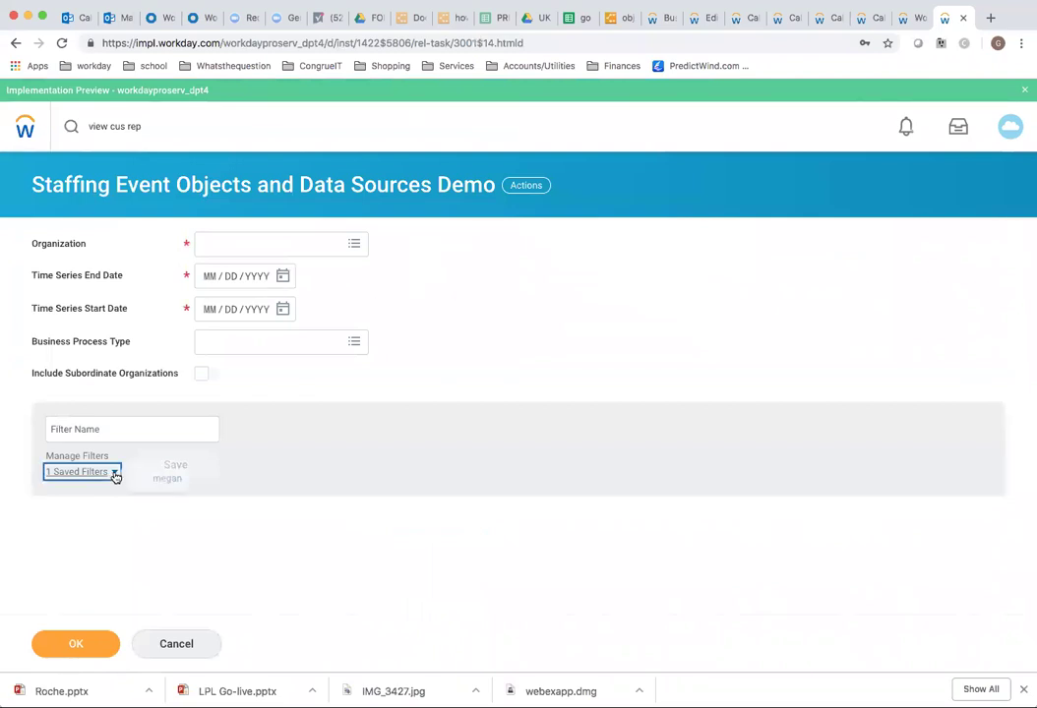
click(164, 480)
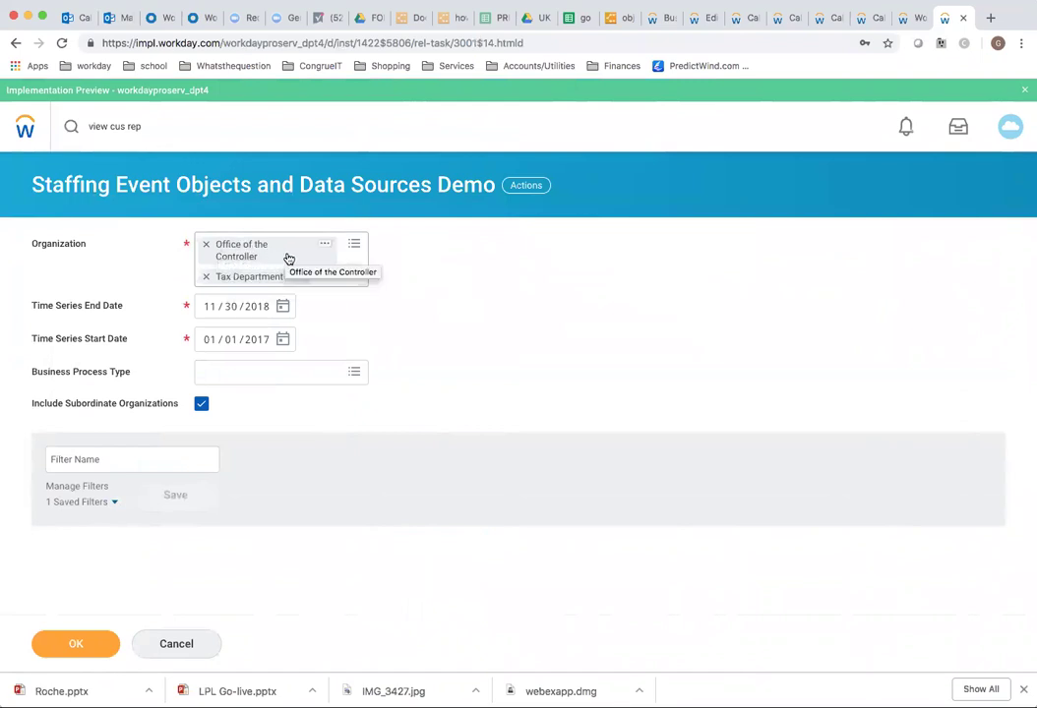
click(94, 644)
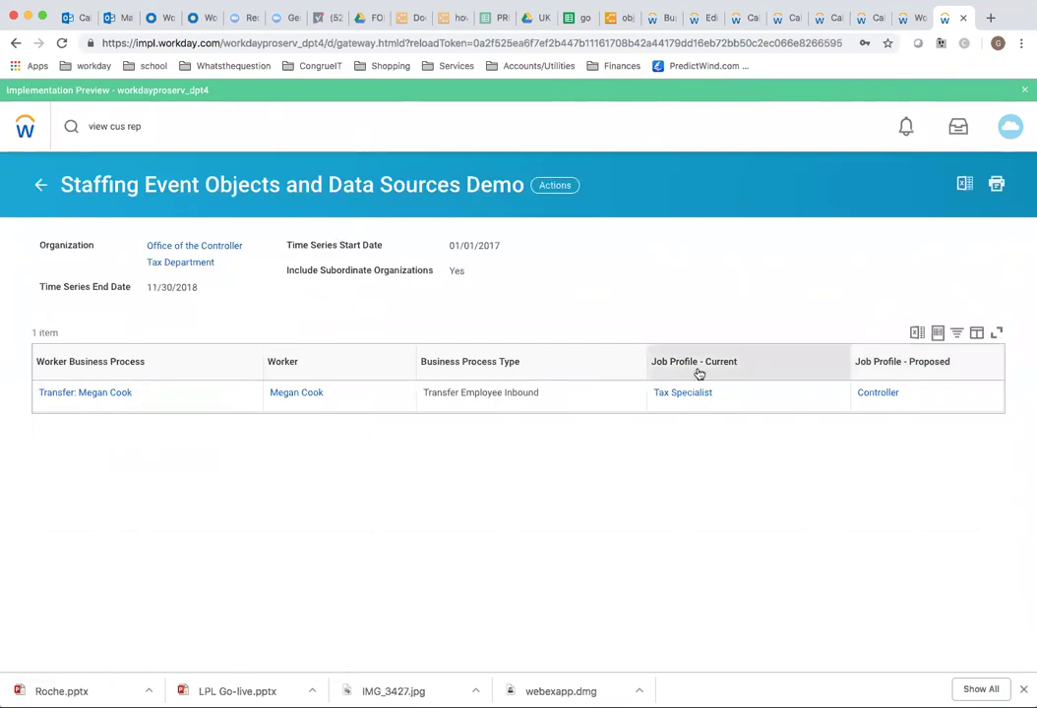
Step: Highlight the Transfer Employee Inbound value, then switch to the Lucidchart diagram tab
drag(428, 396, 534, 392)
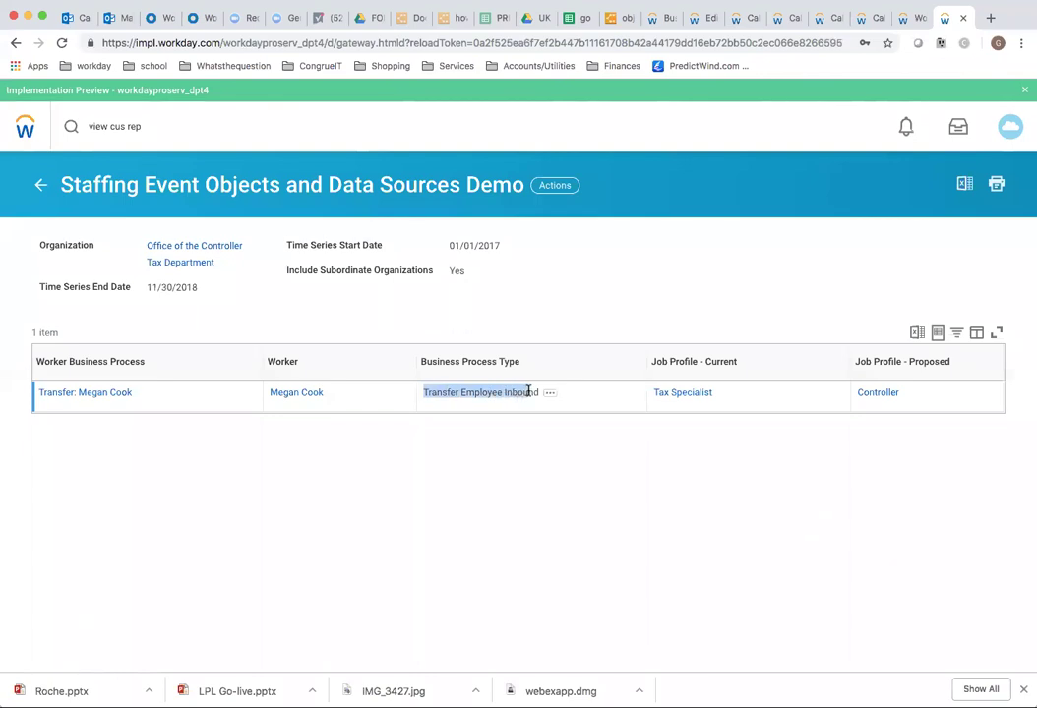
click(644, 290)
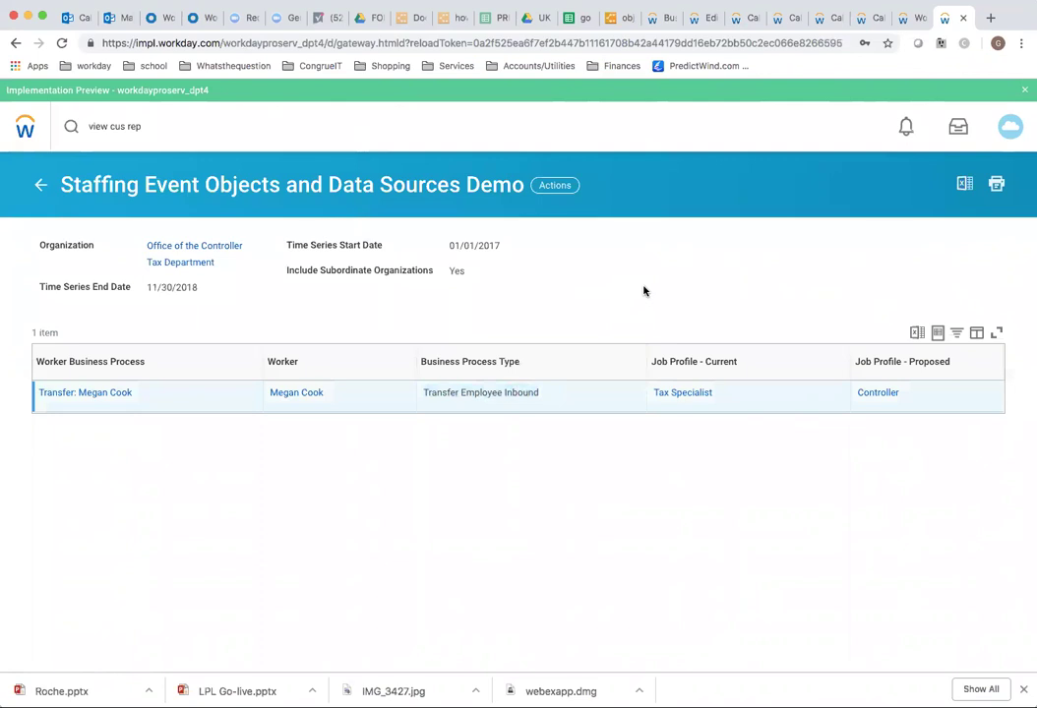
click(622, 25)
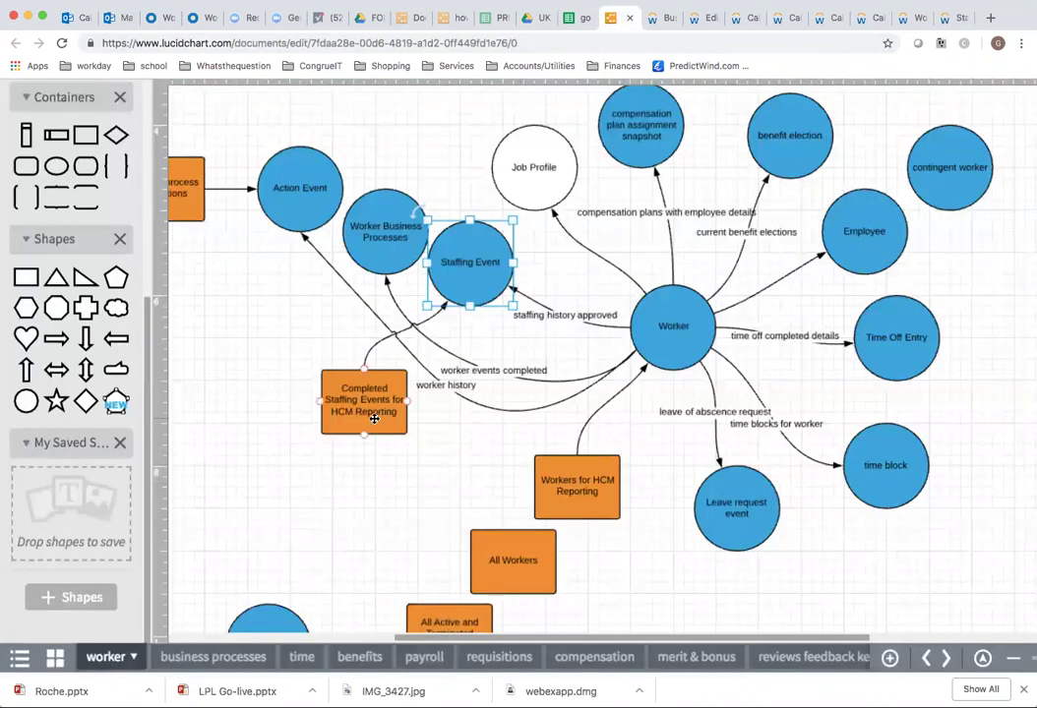
Step: Inspect the Completed Staffing Events and Workers for HCM Reporting boxes, deleting a stray connector
click(374, 418)
scroll(397, 513, right, 3)
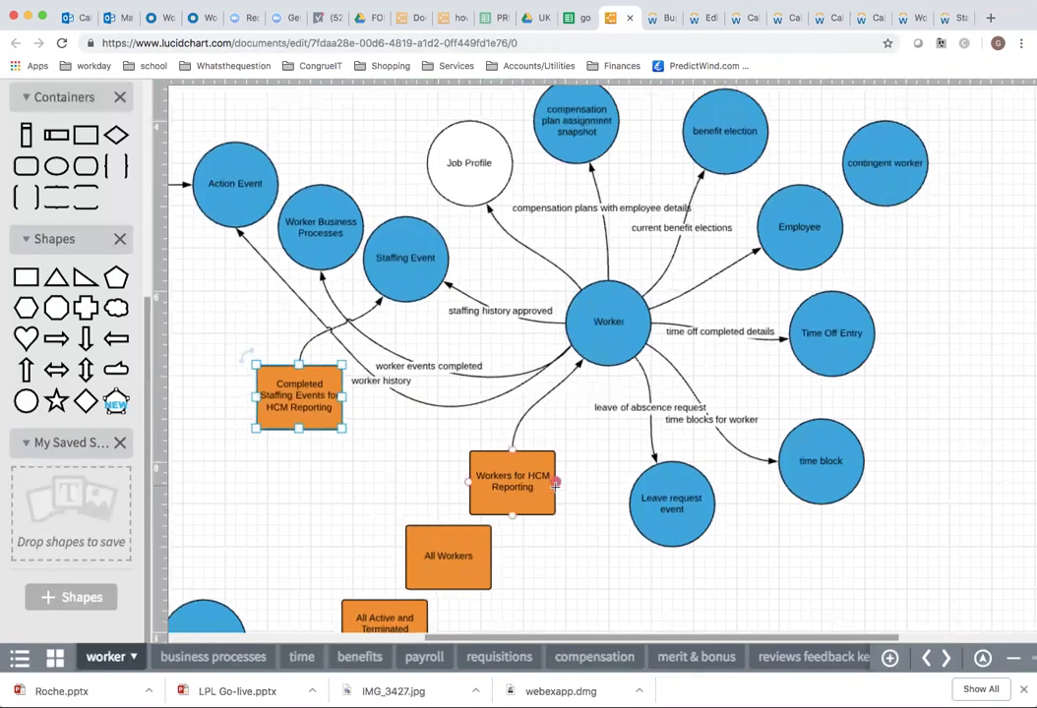
drag(556, 483, 597, 483)
click(376, 488)
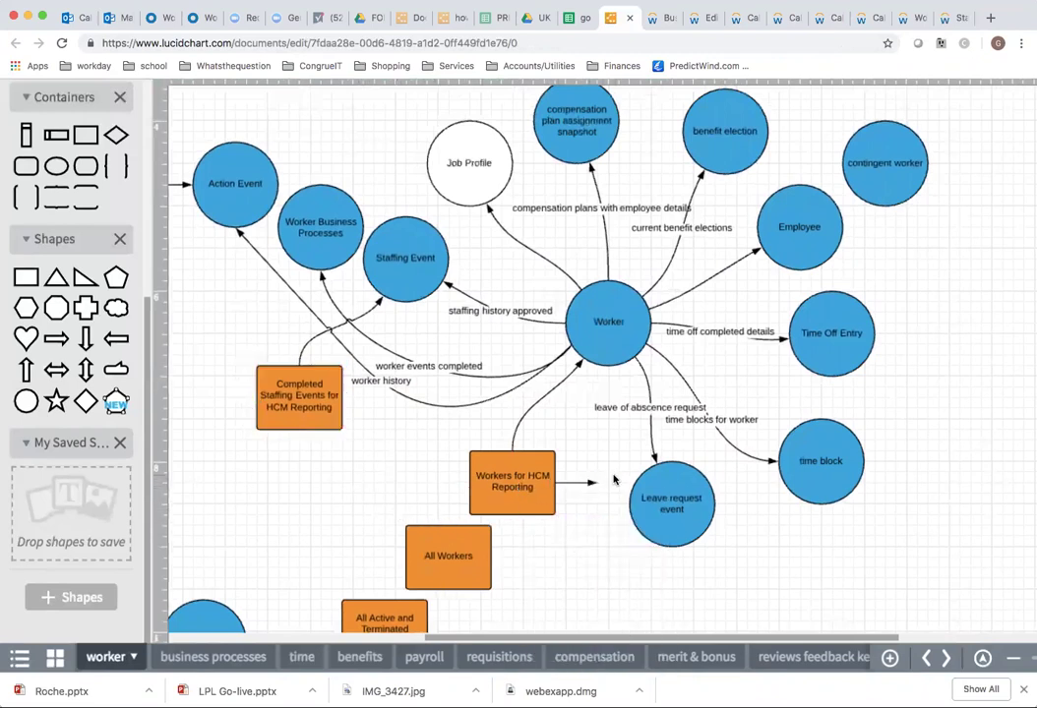
key(Delete)
click(520, 486)
click(311, 420)
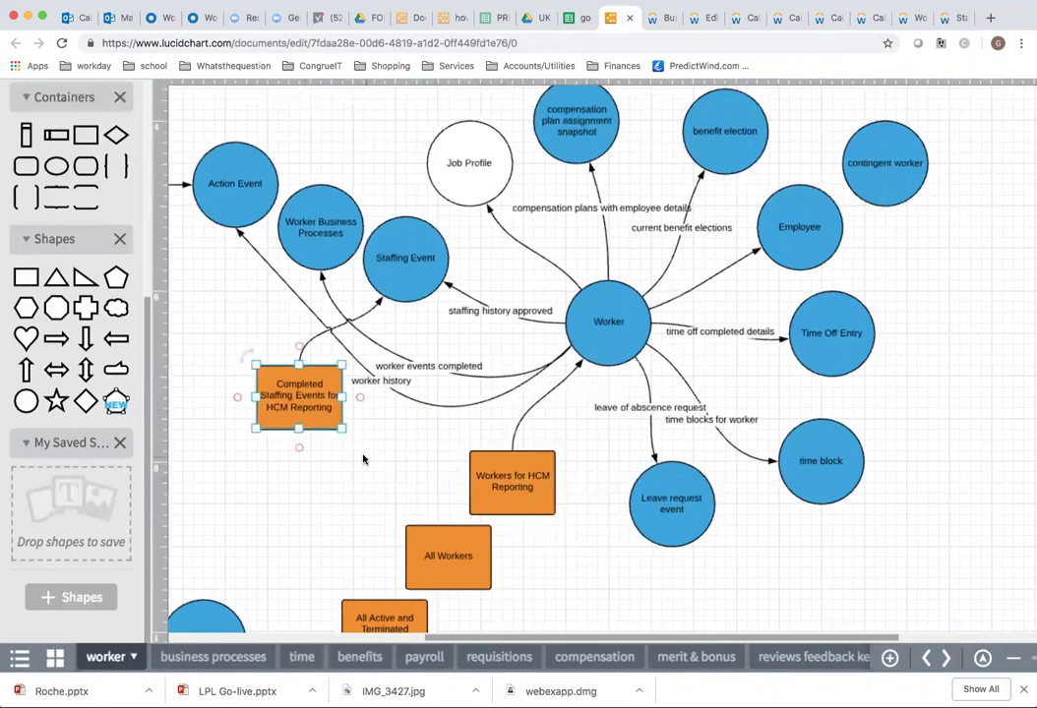
click(508, 485)
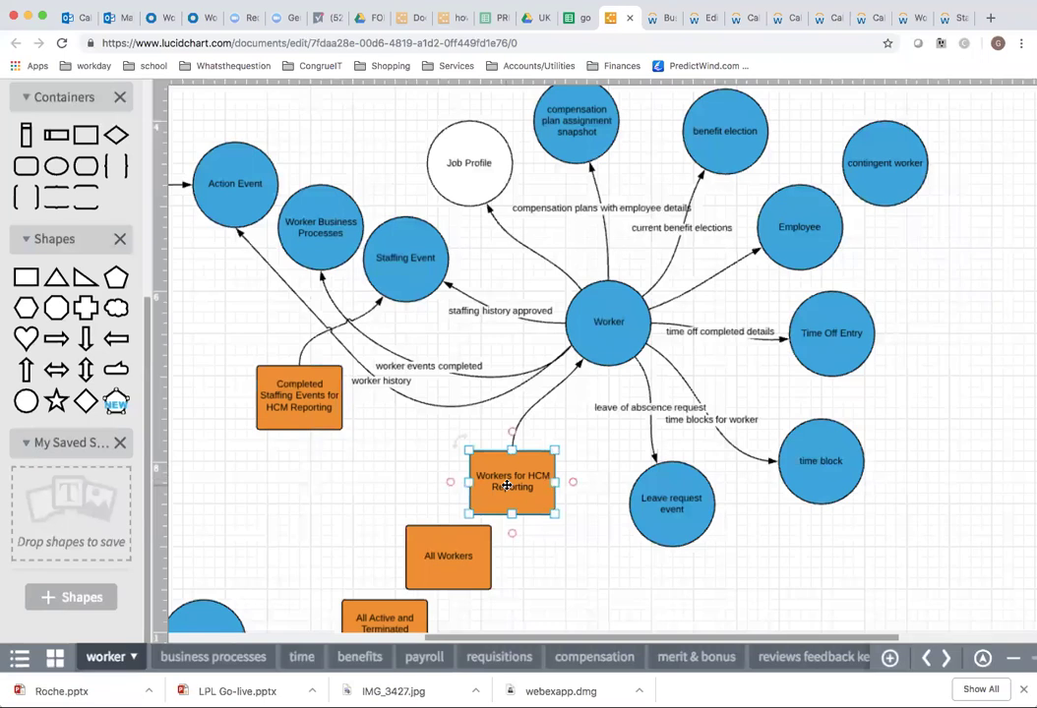
Step: Select the All Active and Terminated Workers box in the diagram
scroll(506, 486, down, 2)
scroll(506, 486, left, 1)
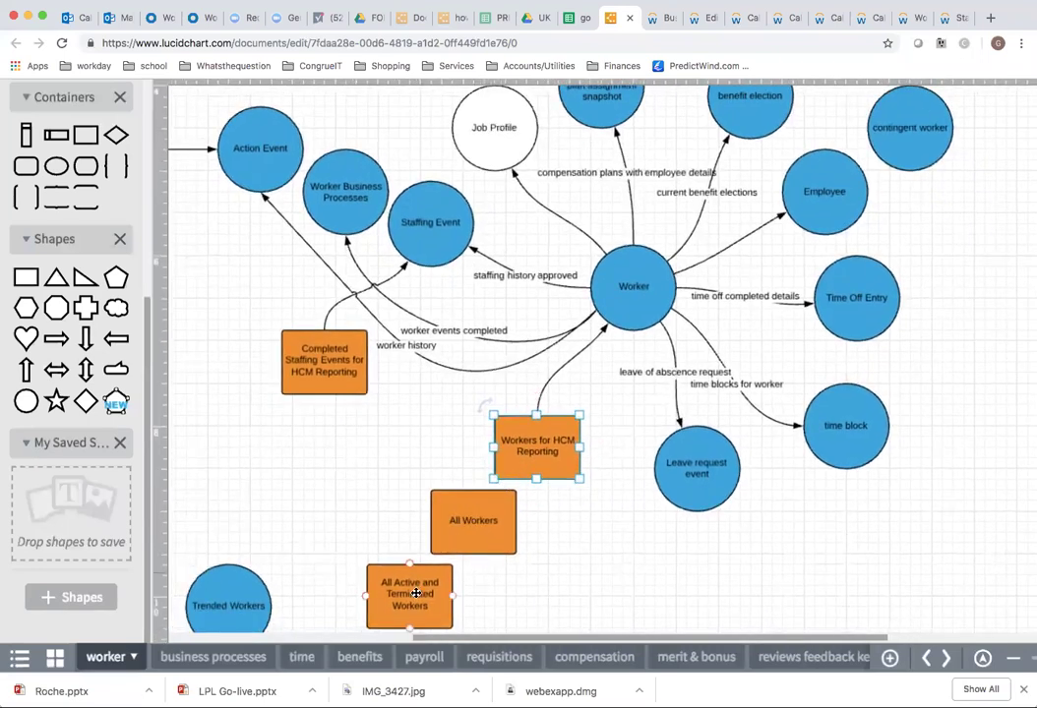
click(407, 596)
scroll(550, 589, up, 2)
scroll(550, 588, right, 1)
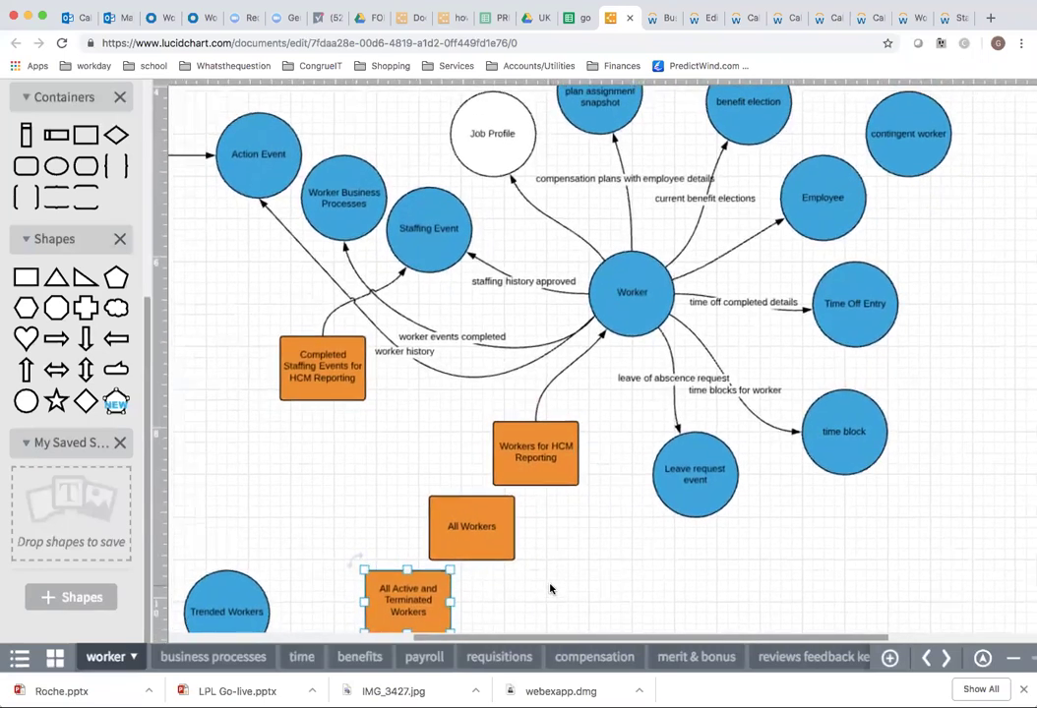
scroll(550, 588, up, 2)
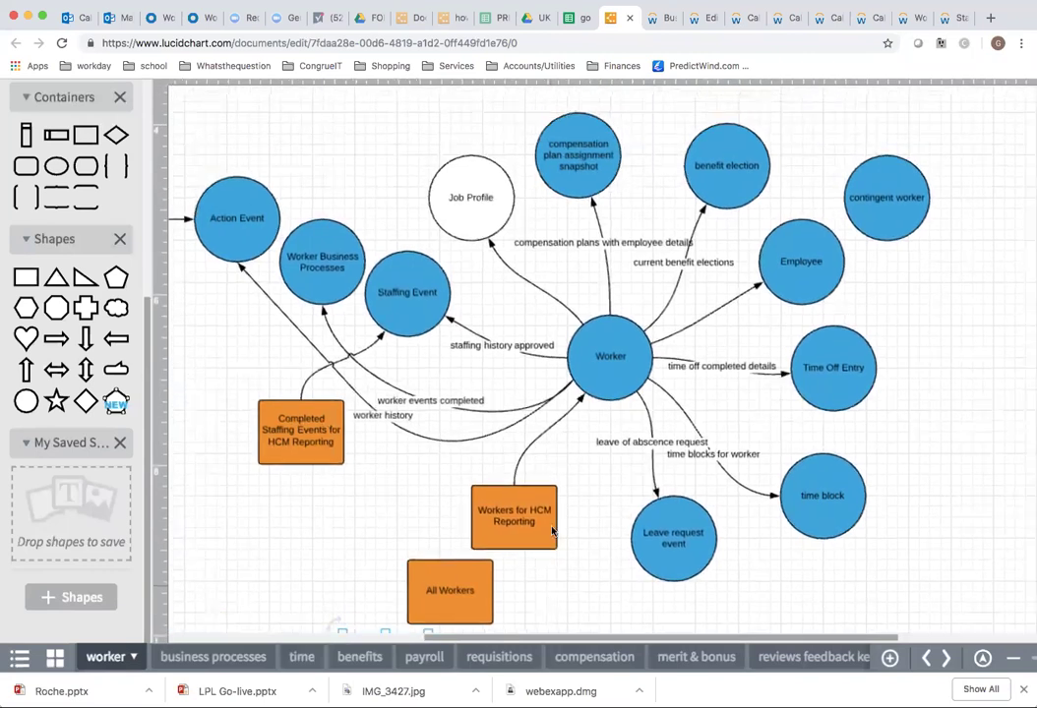
Step: Select the Worker, Worker Business Processes and Staffing Event circles, then return to Workday's report prompts
click(608, 383)
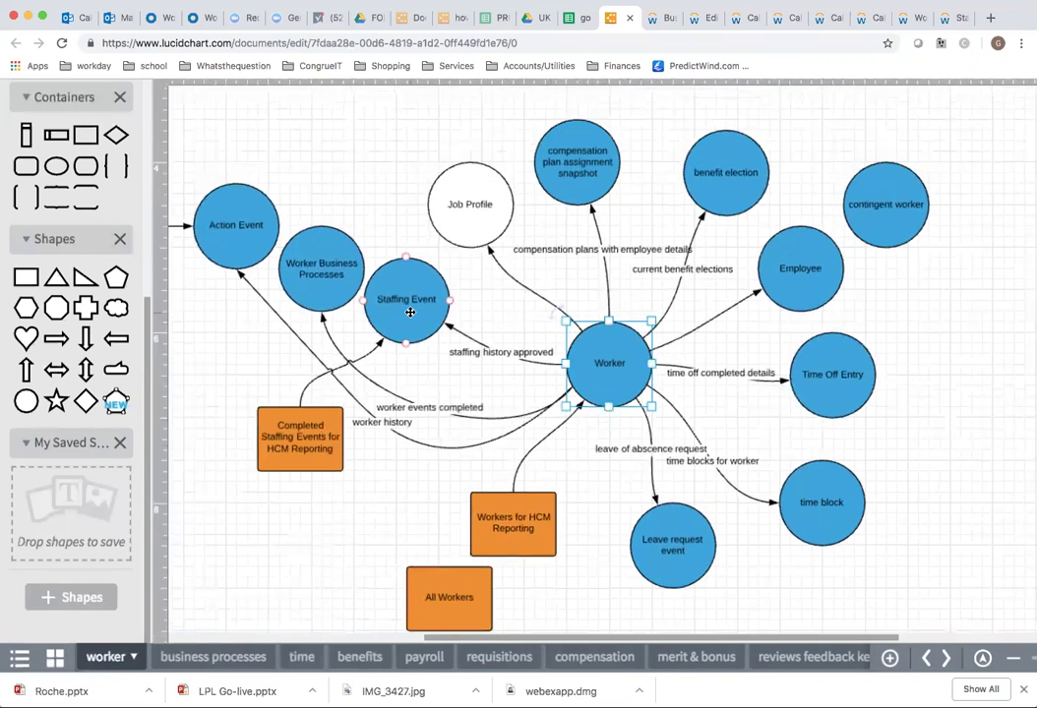
click(312, 264)
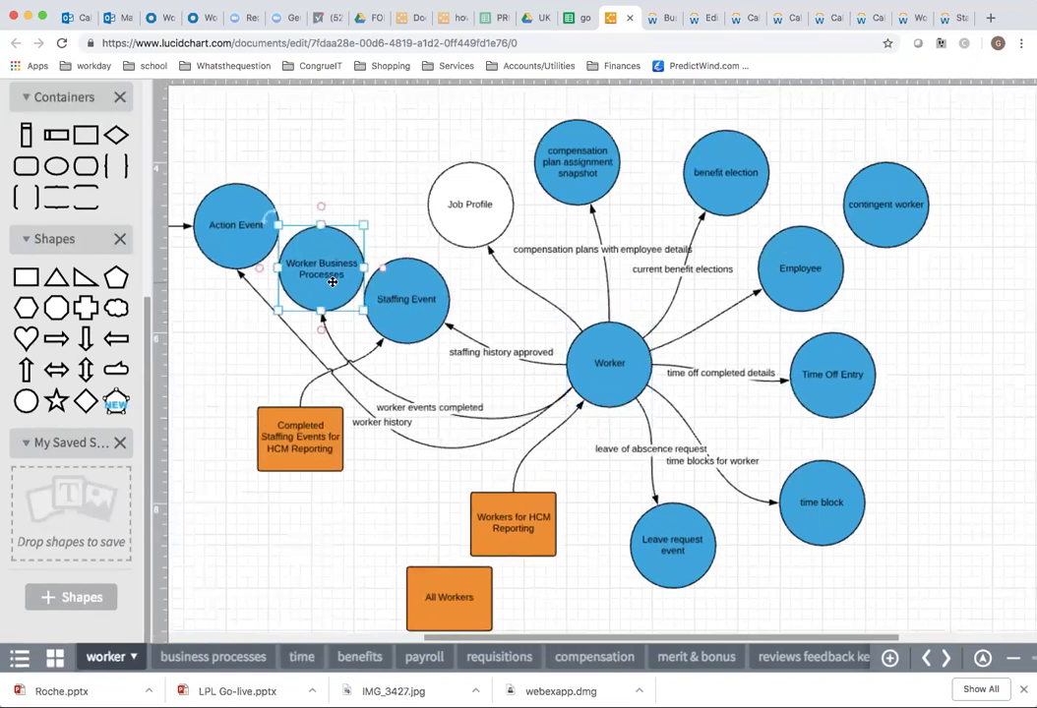
click(408, 298)
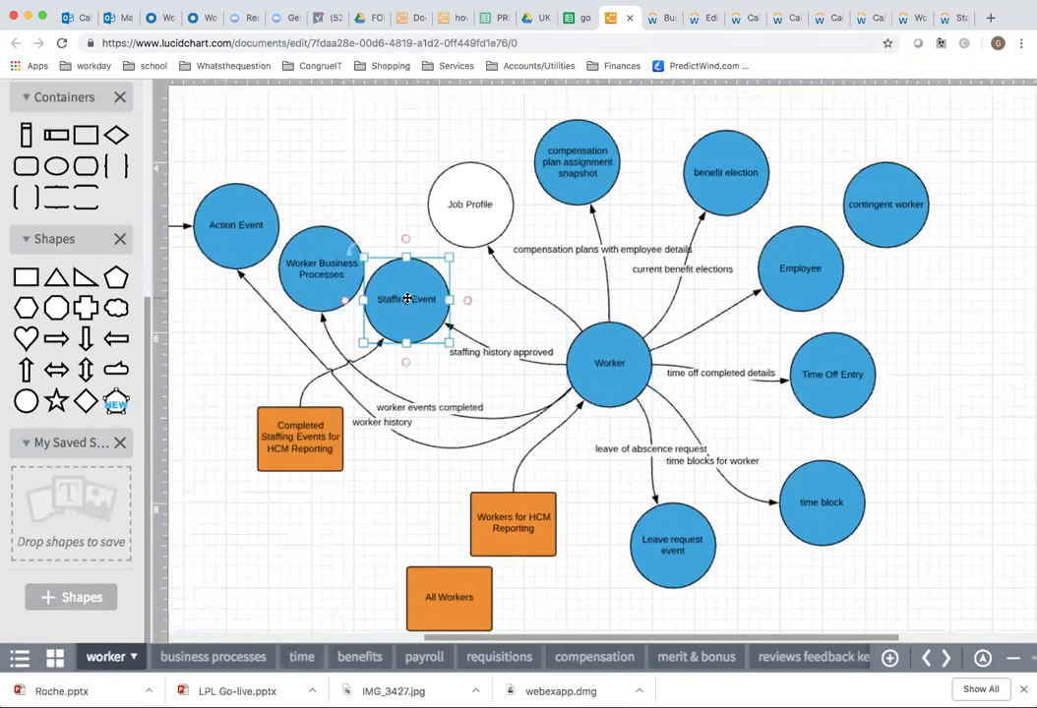
click(332, 283)
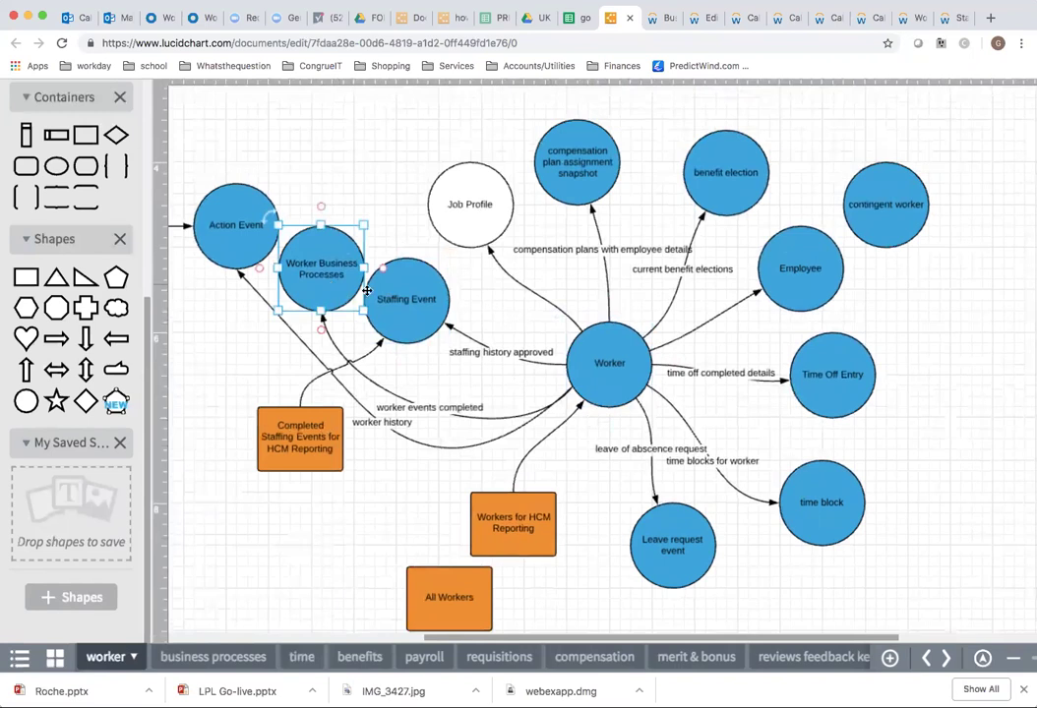
click(411, 318)
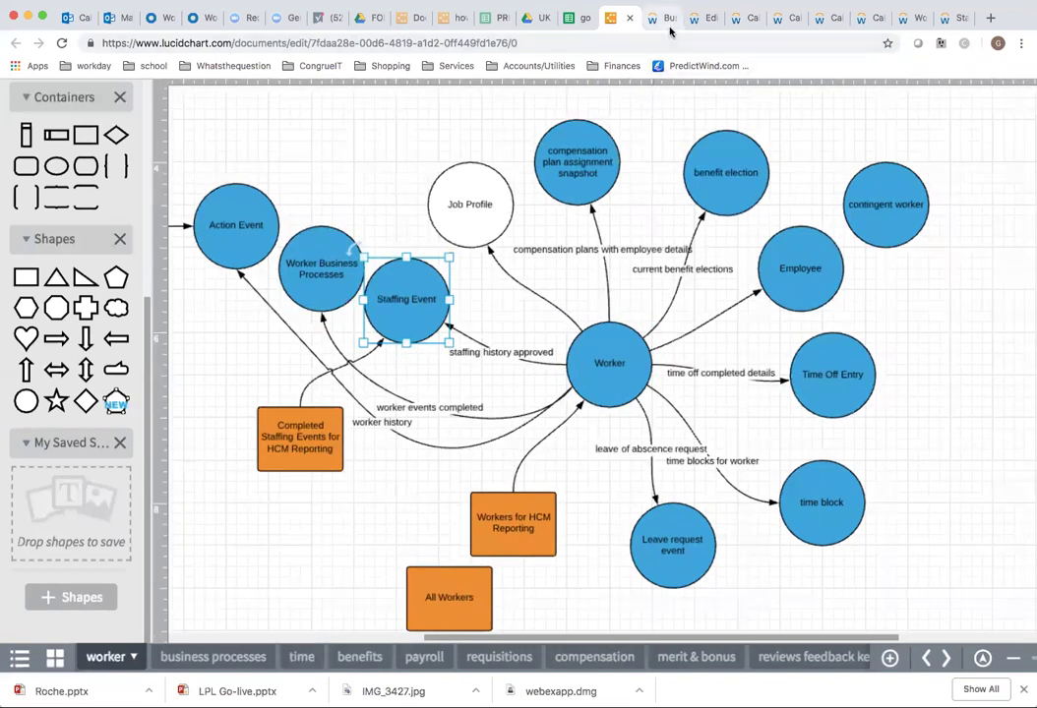
click(936, 22)
click(42, 184)
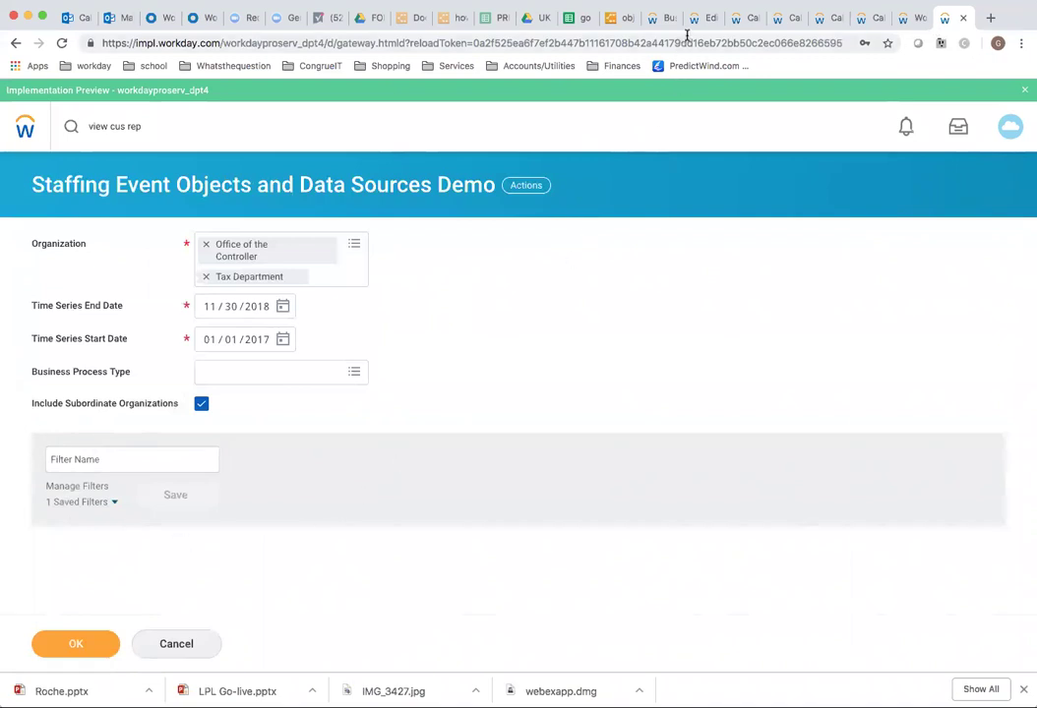
Step: Switch to the report definition tab listing its eight Worker and Position columns
click(701, 20)
mouse_move(301, 407)
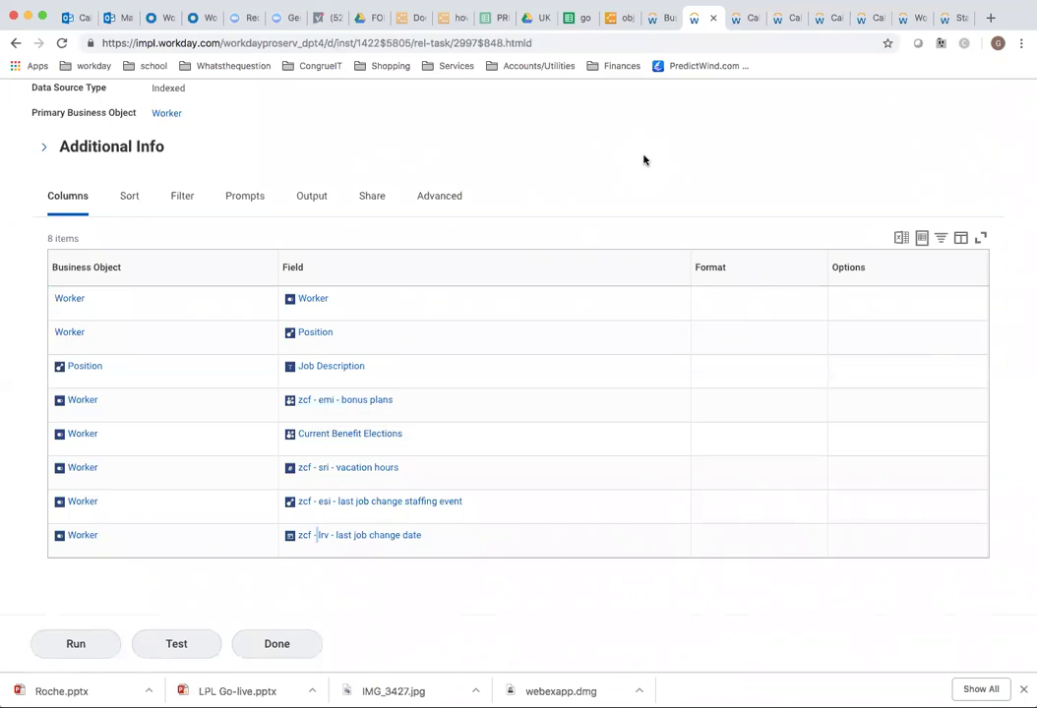
Step: Browse the Worker business object's Fields, Related Business Objects and Data Sources tabs, then return to Lucidchart
click(658, 25)
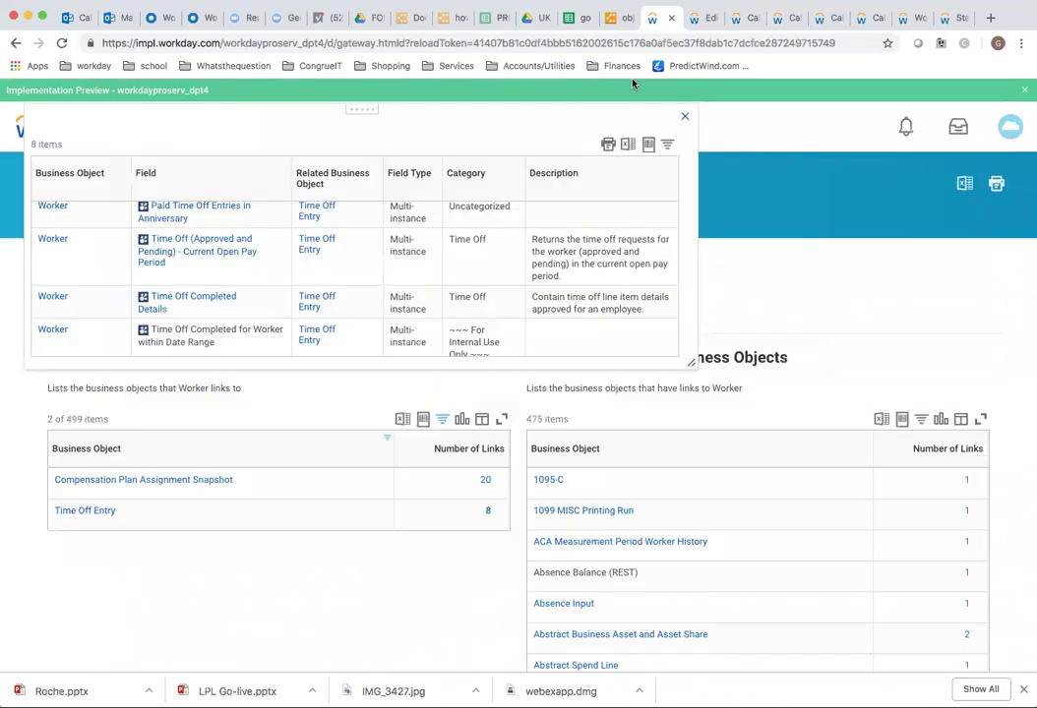
click(685, 119)
click(63, 311)
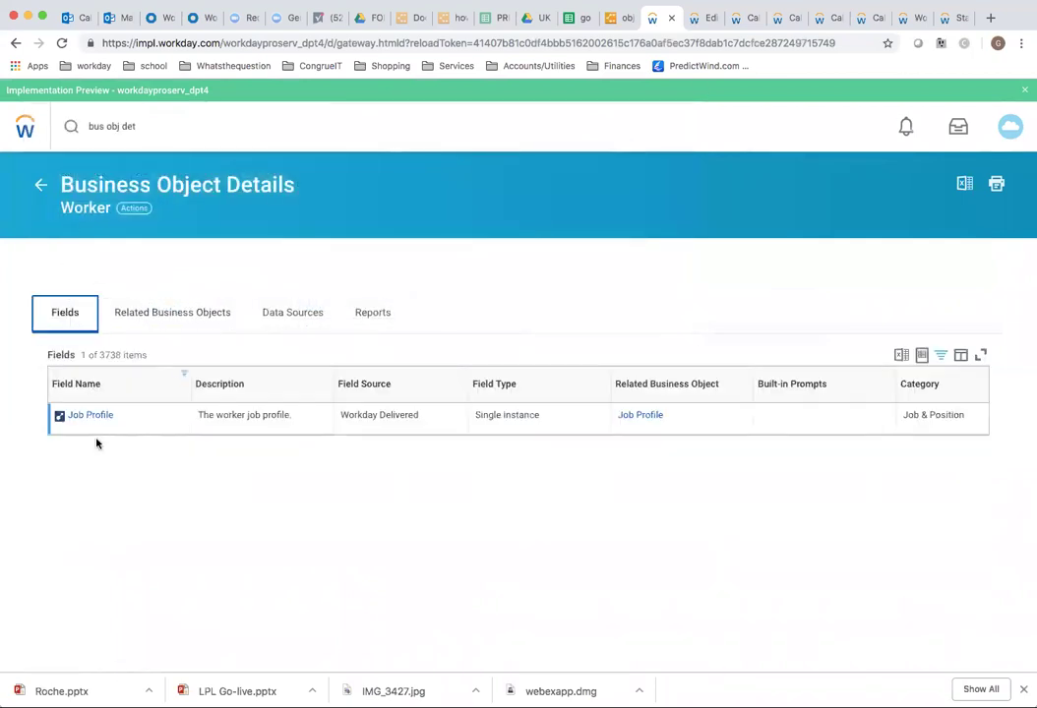
click(189, 310)
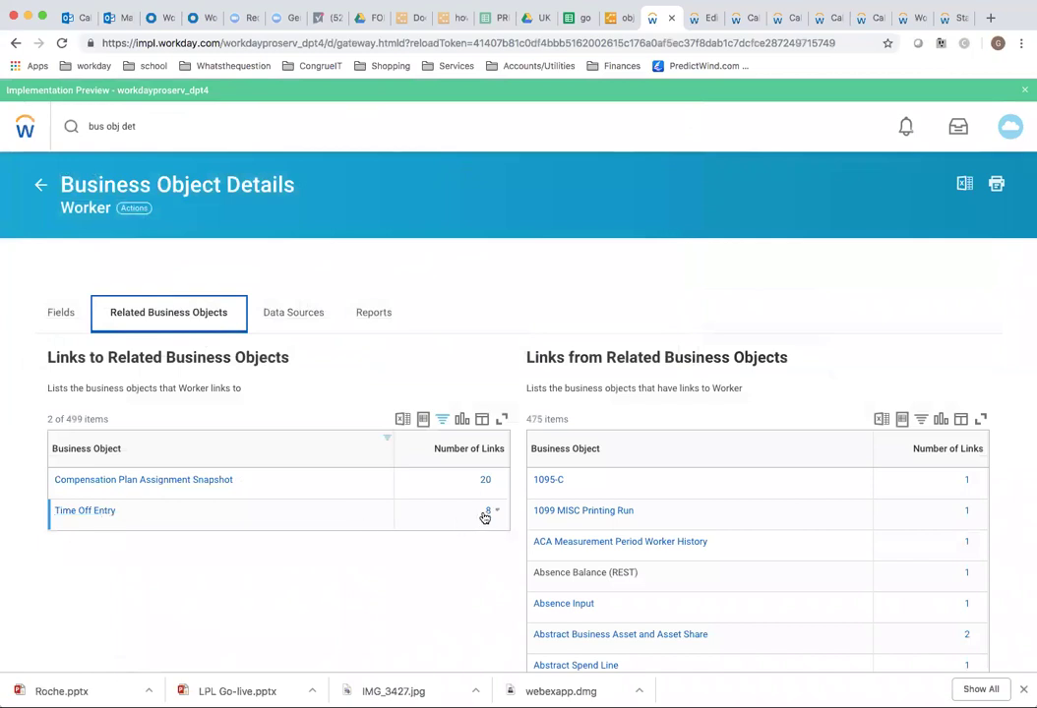
click(295, 315)
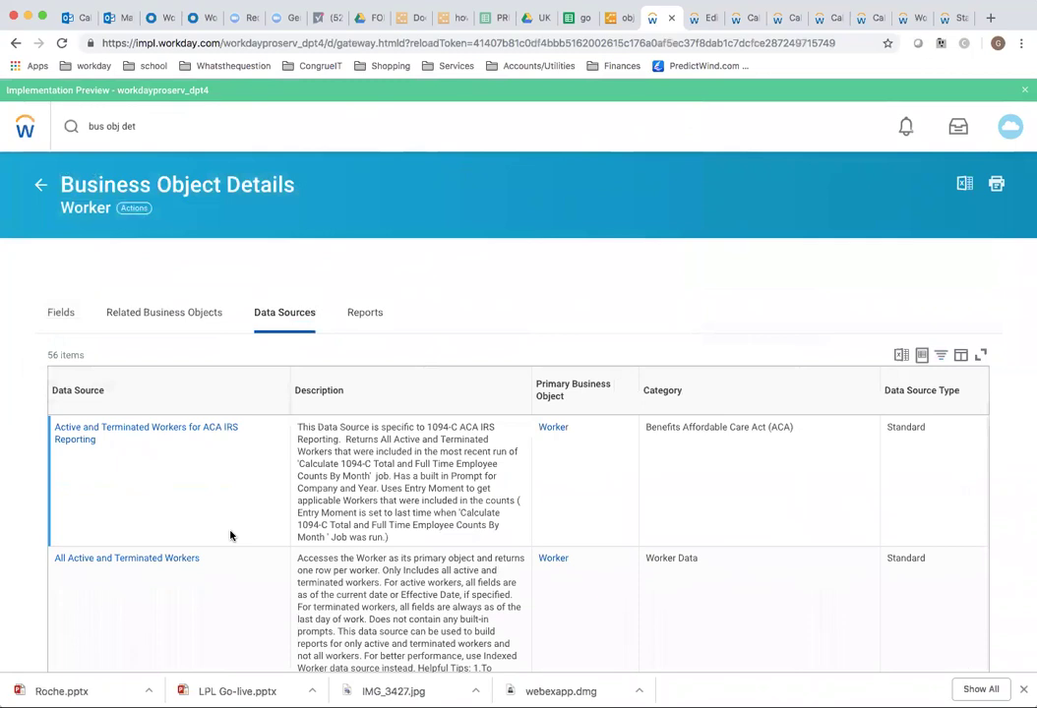
scroll(230, 536, down, 2)
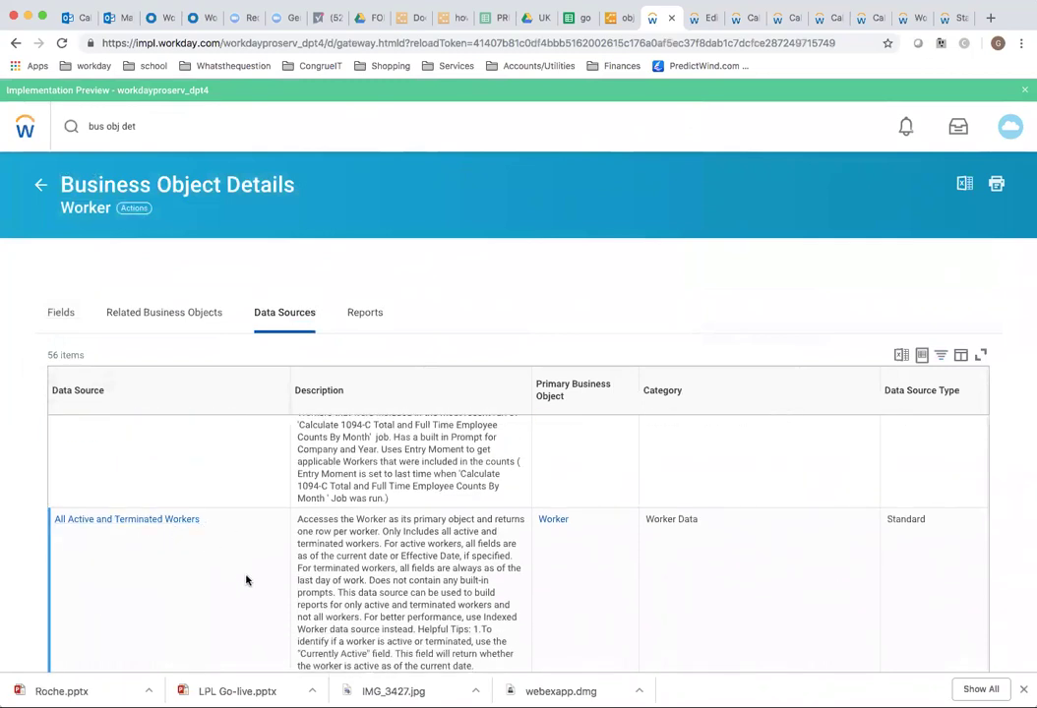
click(618, 18)
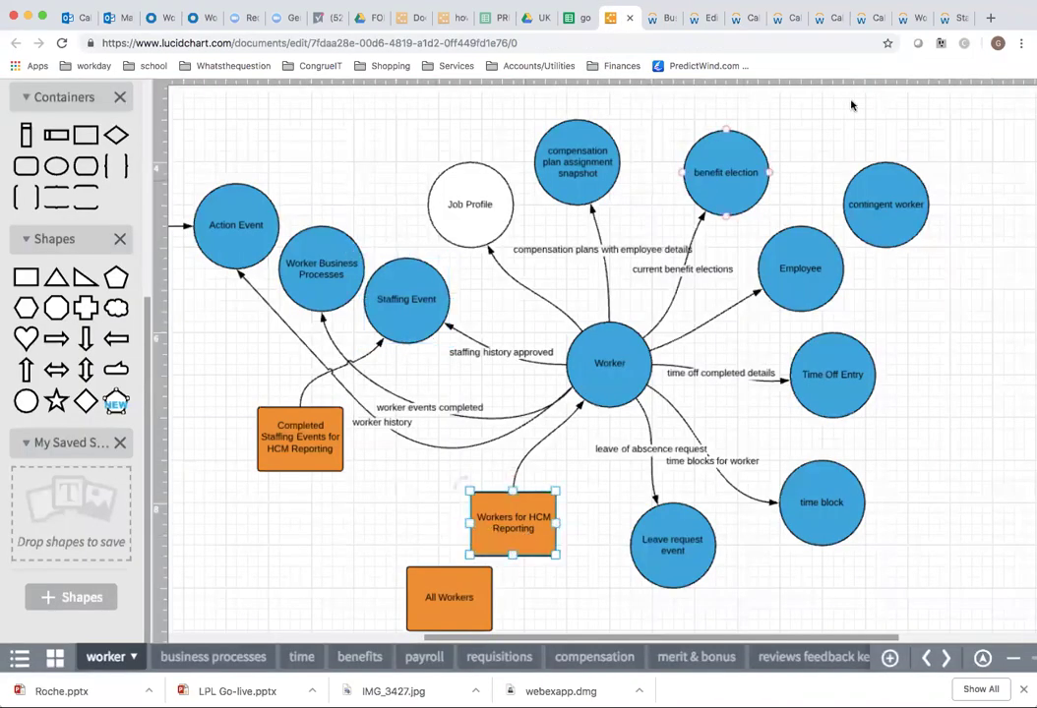